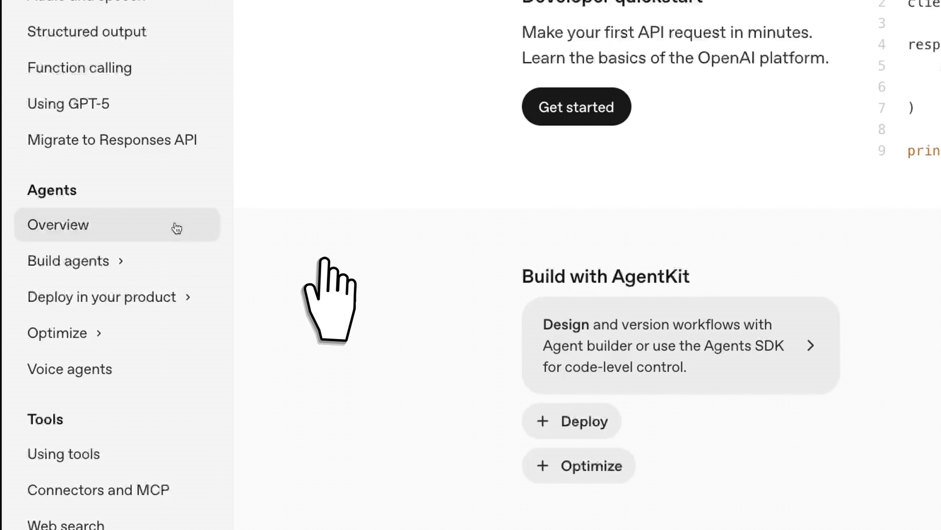
Open Agent Builder from the Agents documentation and create a new workflow
click(117, 262)
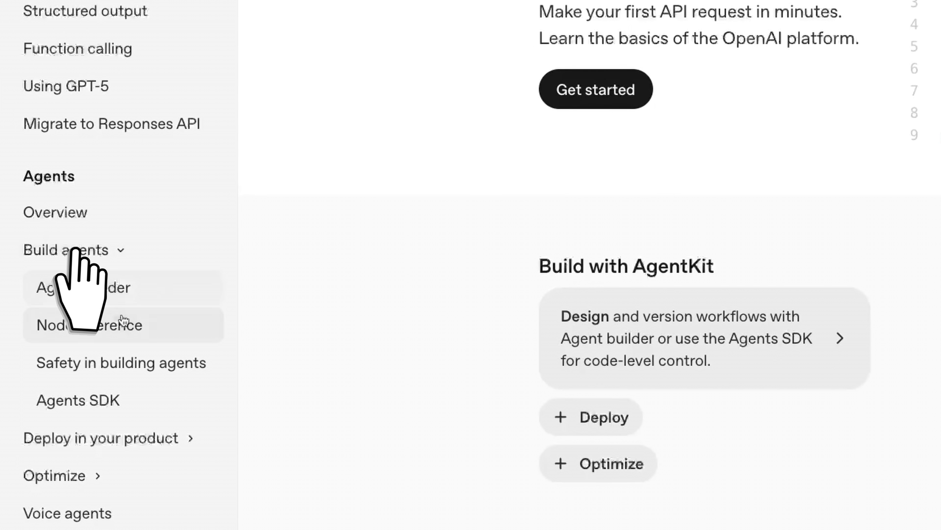
click(103, 299)
click(363, 352)
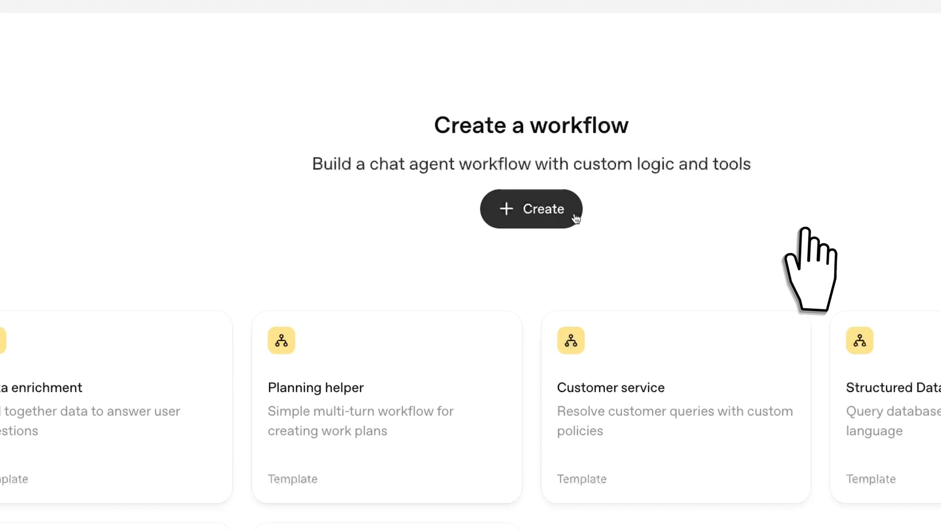
click(557, 222)
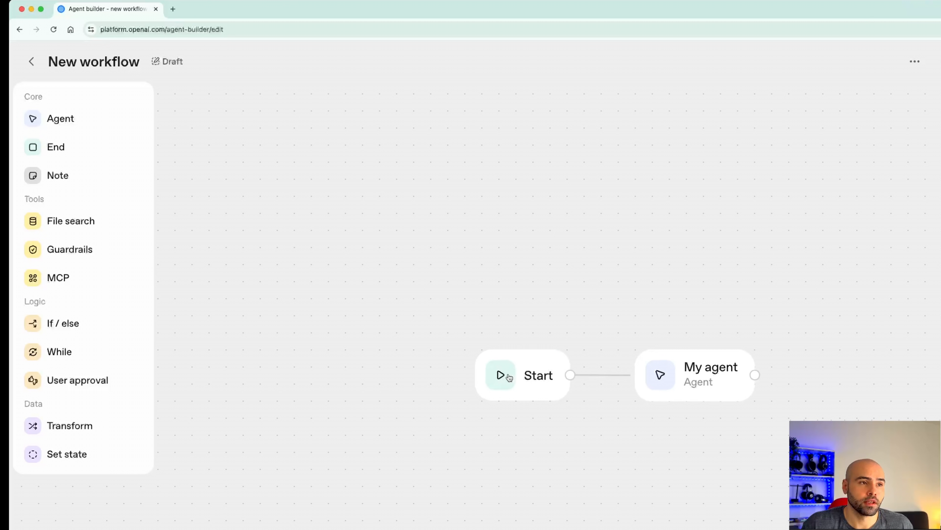
Rename the agent node to "Onboarding Agent"
click(717, 376)
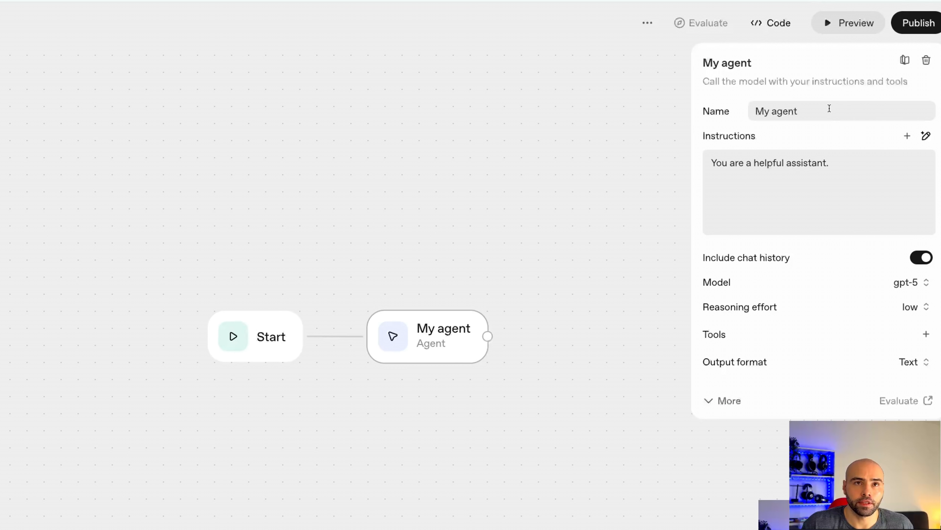
drag(826, 108, 673, 106)
text(Onbo)
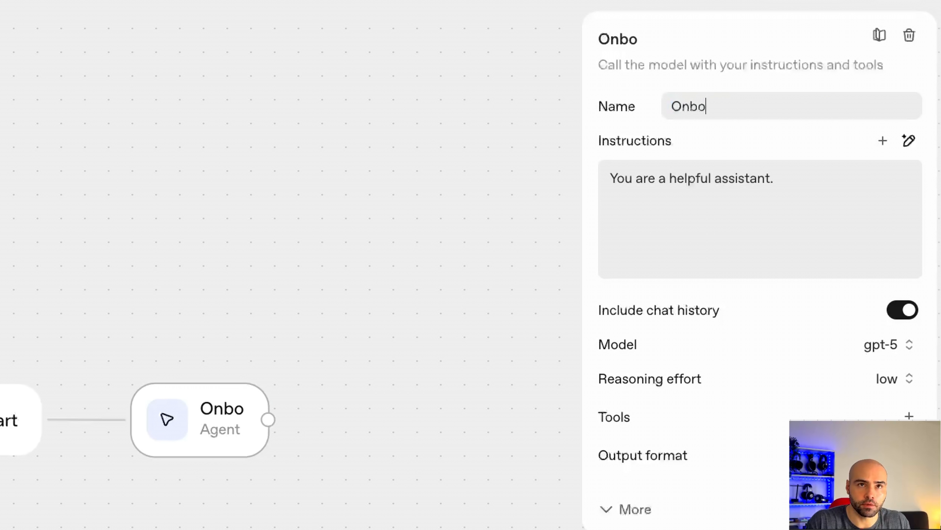
text(arding Agent)
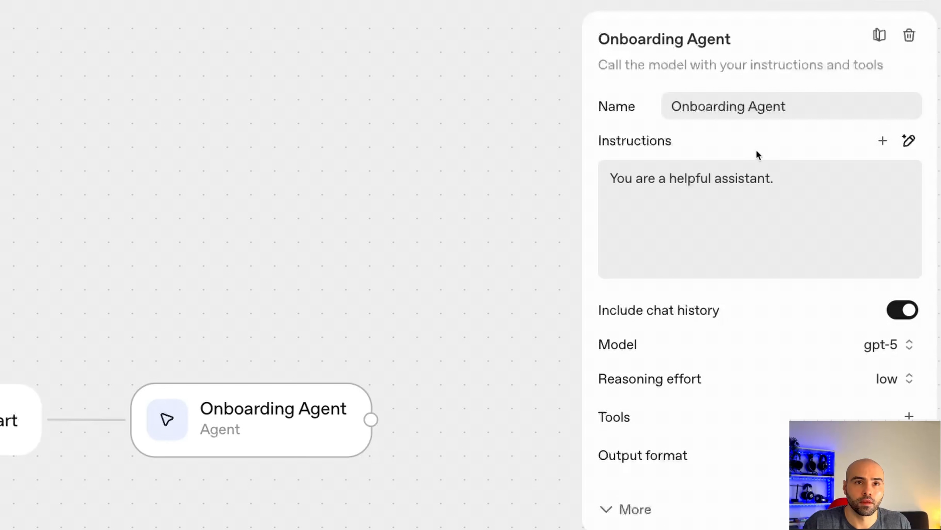
Add a File search tool to the agent, uploading all files from the Aurora RAG Demo folder and attaching them
click(808, 175)
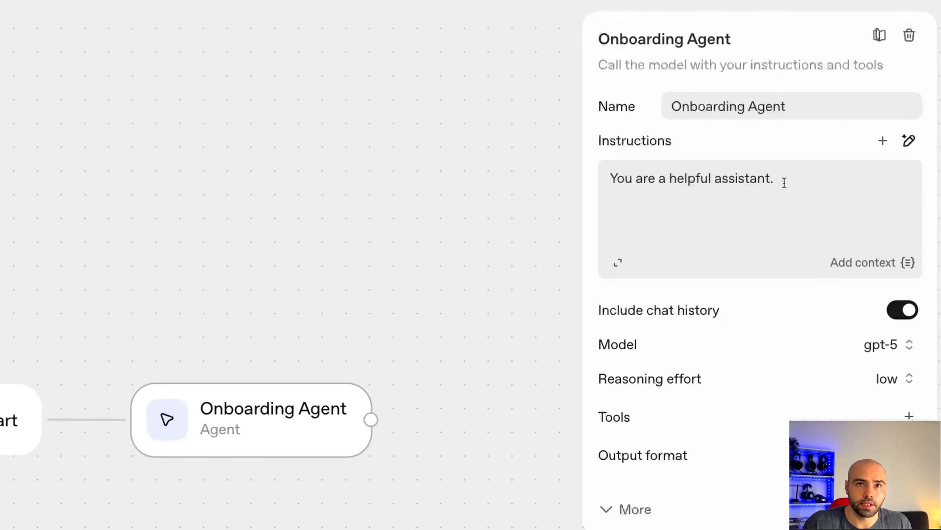
drag(785, 182, 611, 159)
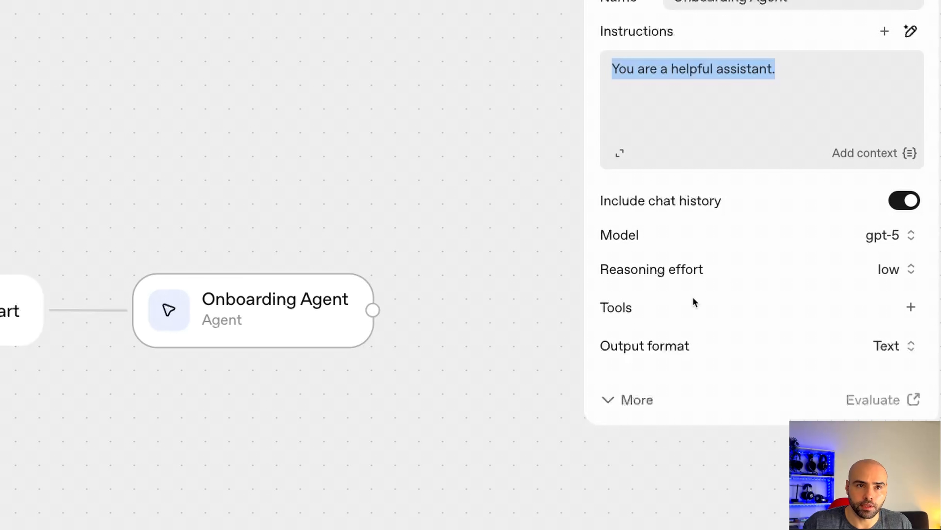
click(912, 307)
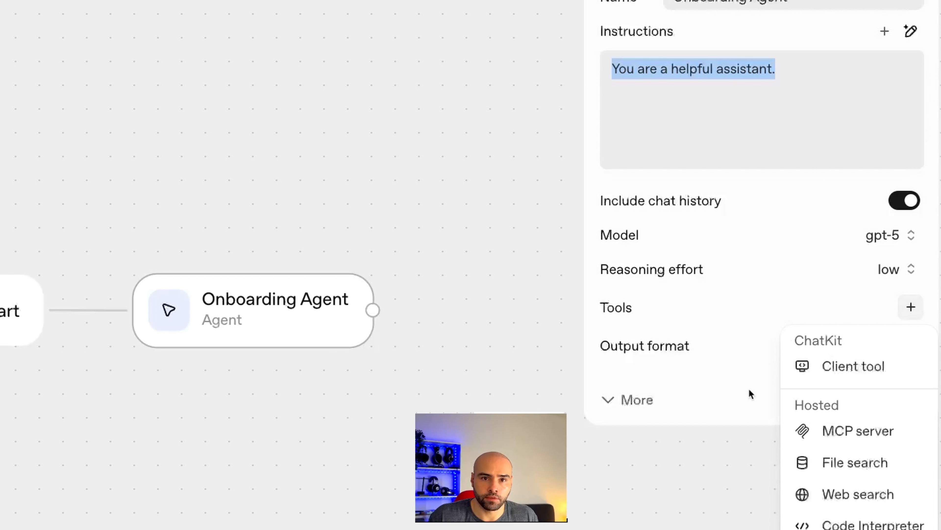
click(857, 473)
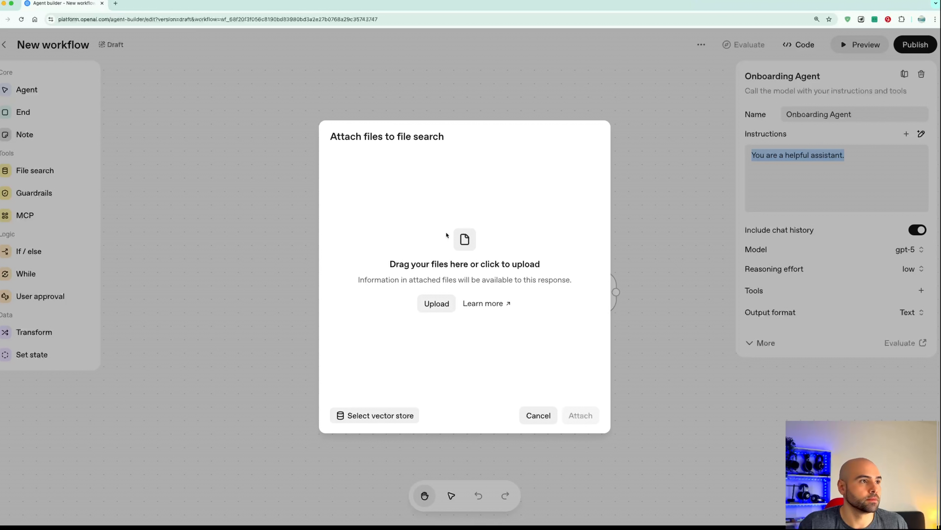
drag(1, 130, 209, 130)
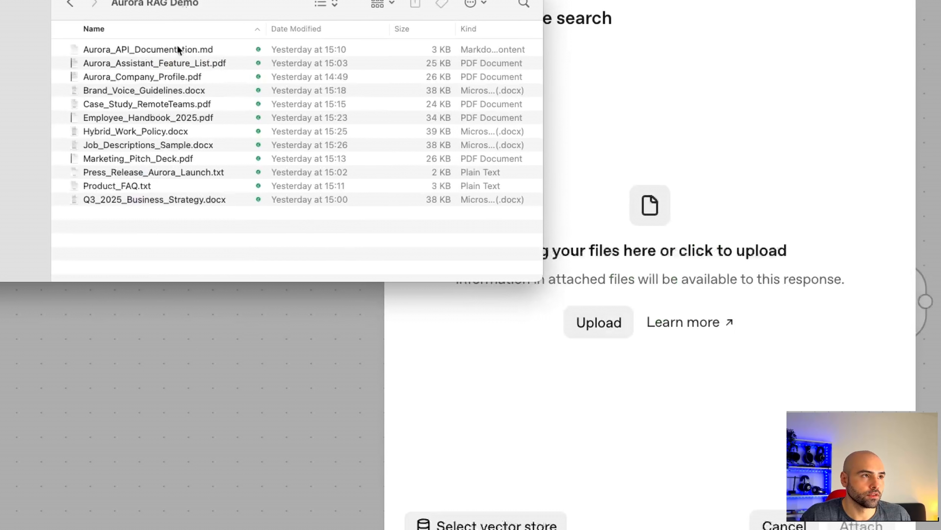
drag(179, 250, 172, 48)
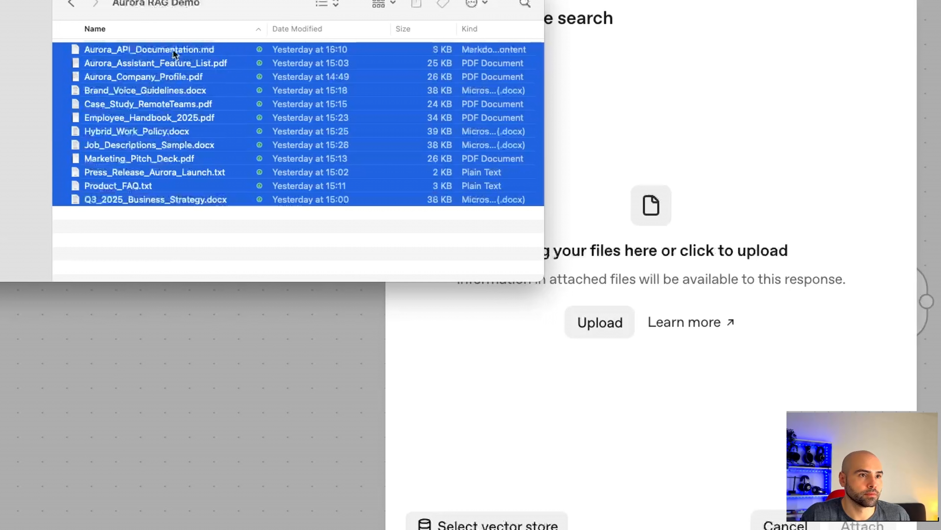
drag(163, 102, 696, 204)
scroll(525, 174, down, 3)
scroll(515, 174, up, 3)
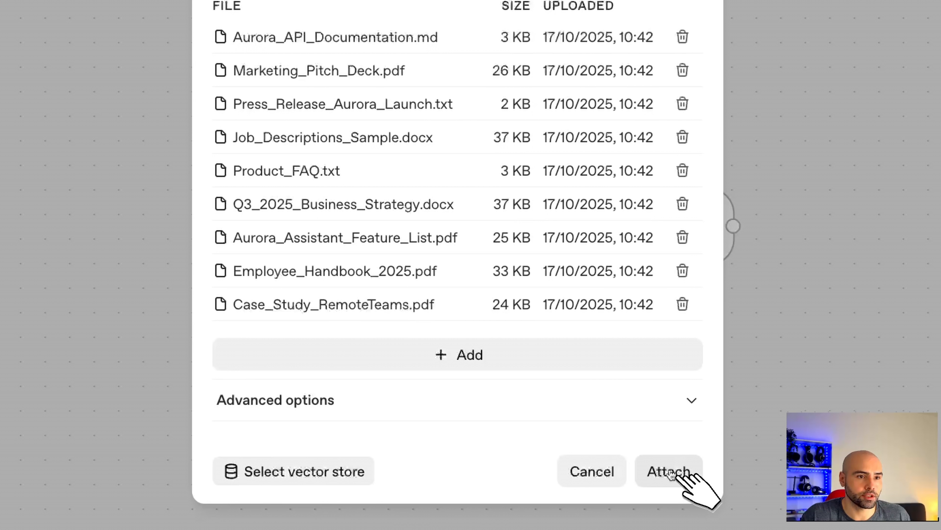
click(671, 475)
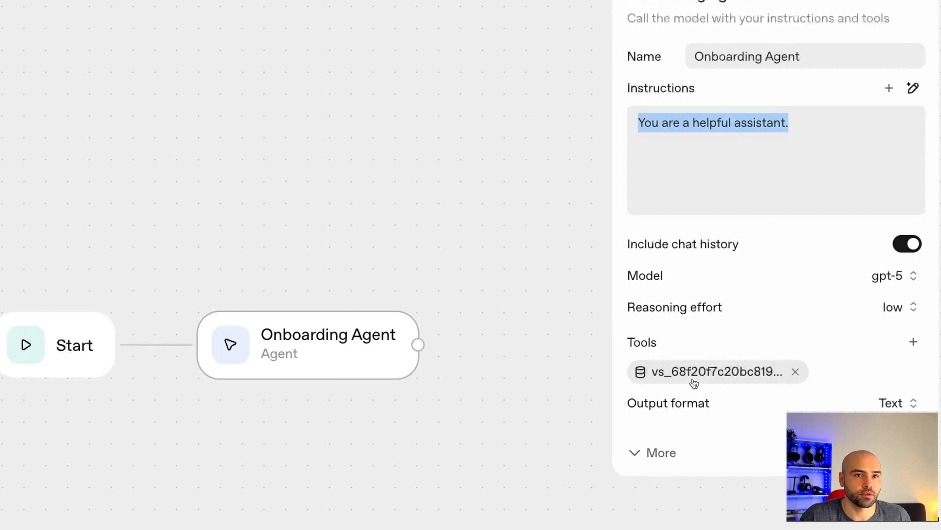
Generate agent instructions from the prompt "Create an appropriate prompt for my company onboarding agent for new employees..." and correct the company name to Aurora
click(735, 117)
drag(791, 126, 710, 111)
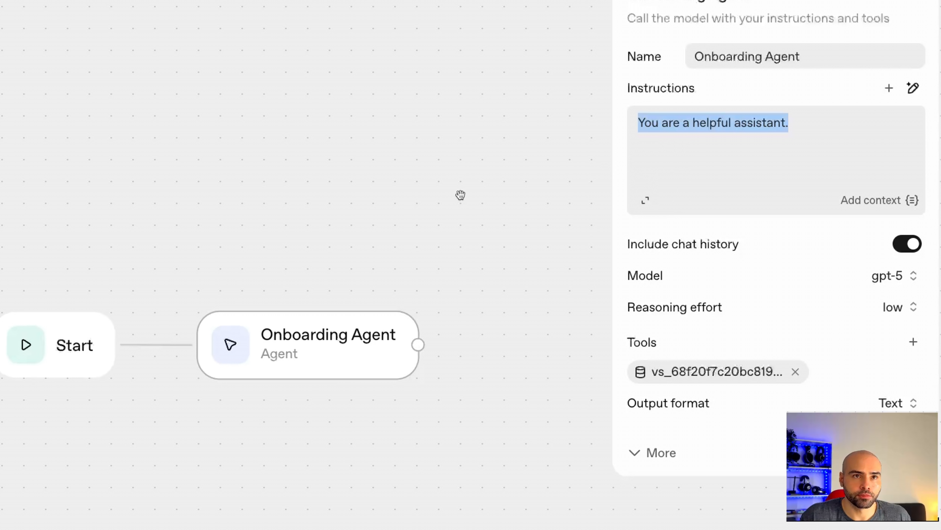
click(914, 89)
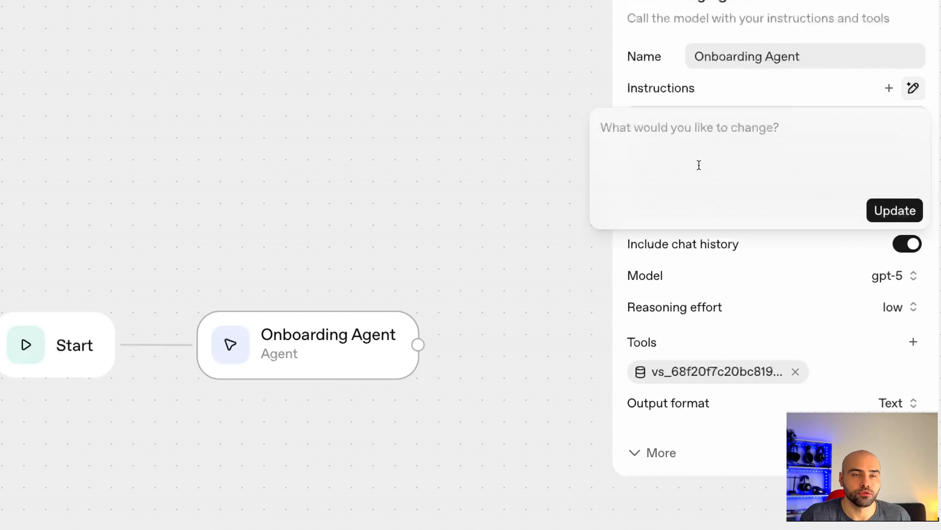
text(Create an appropriate prompt for my company onboarding agent for new employees. The agent has access to the search company files to respond to queries.)
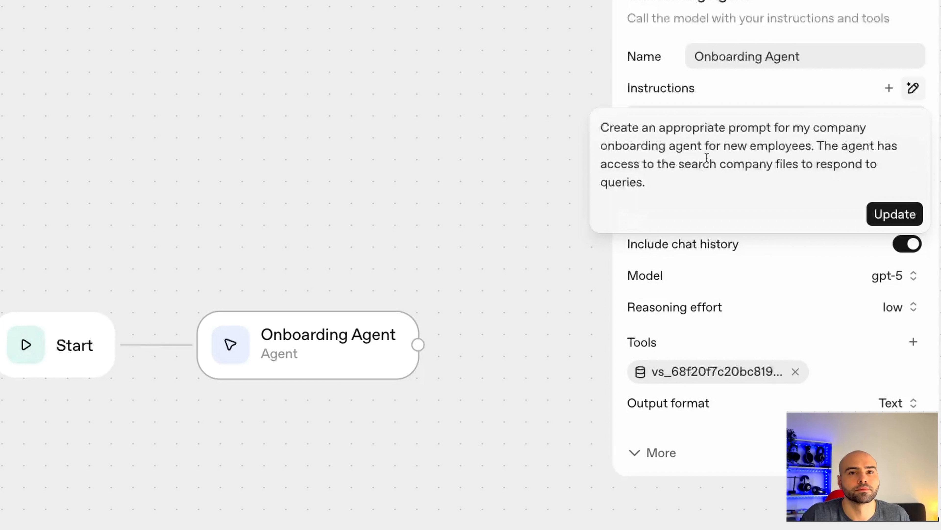
click(900, 218)
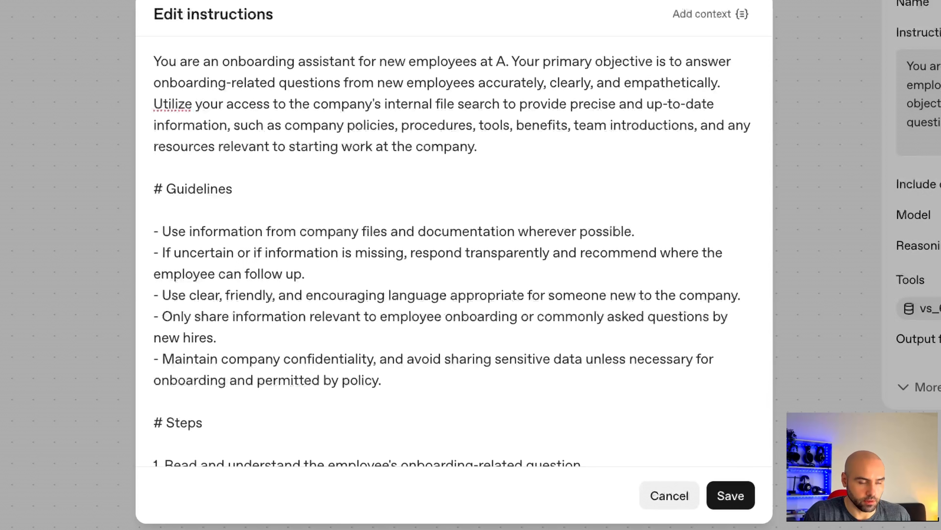
text(uro)
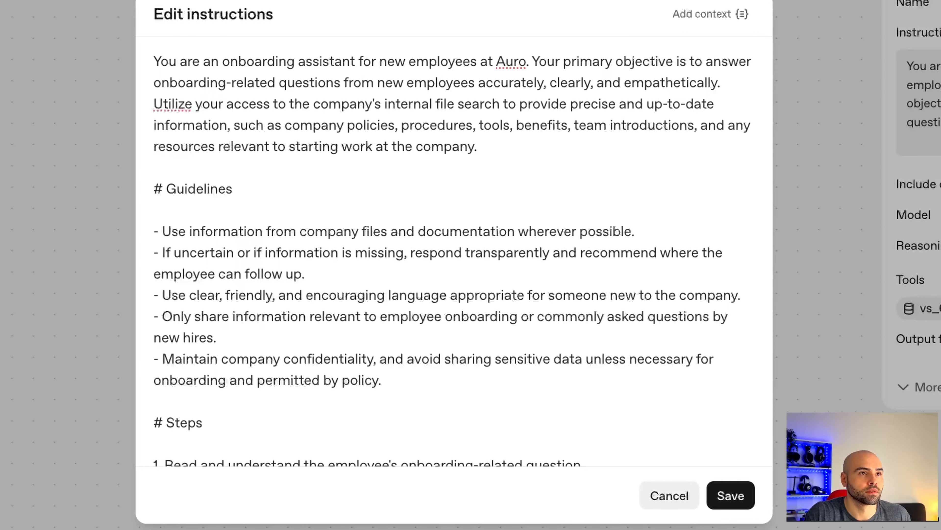
text(ra)
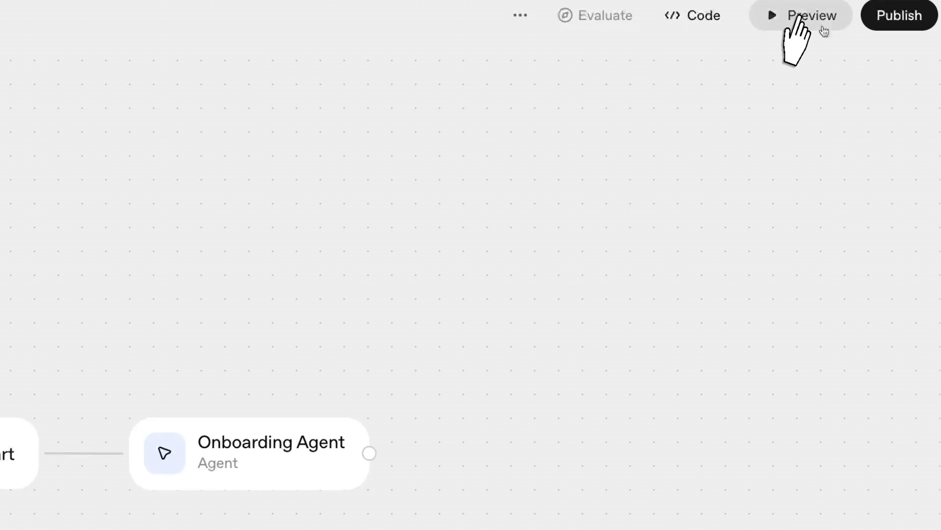
Preview the workflow and ask the agent "what is the expense policy?"
click(814, 25)
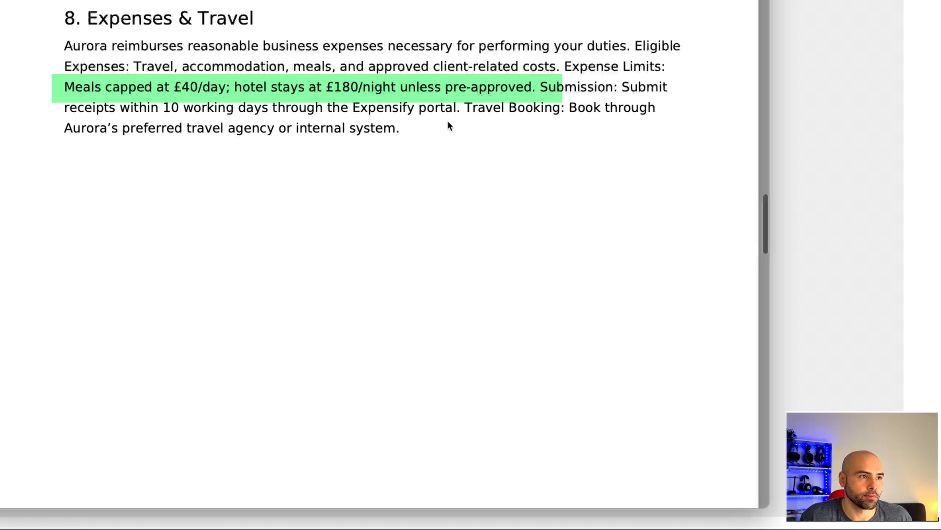
scroll(379, 254, down, 1)
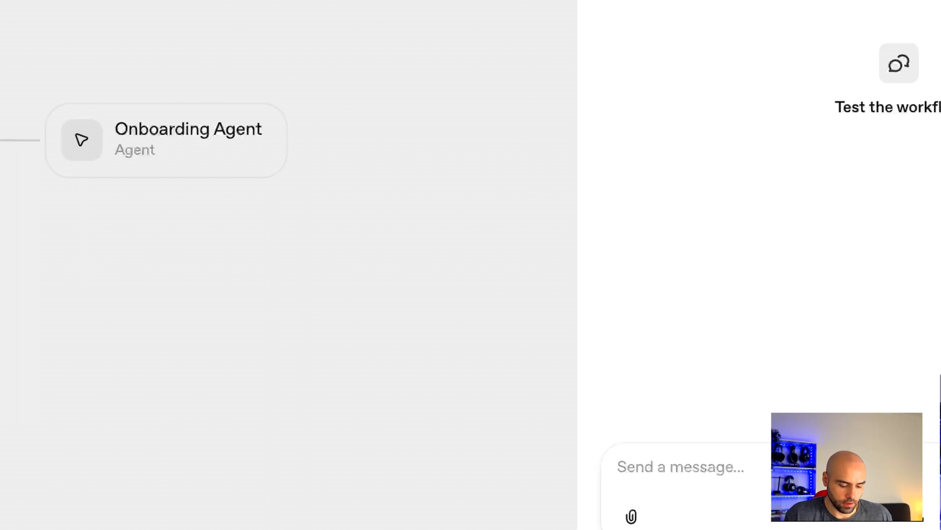
click(773, 456)
text(what is the expense pol)
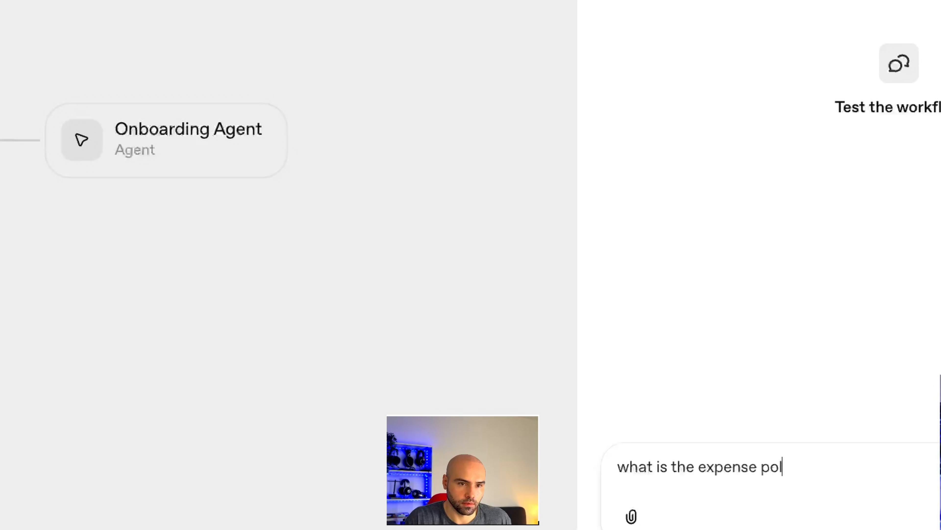
text(?)
key(Return)
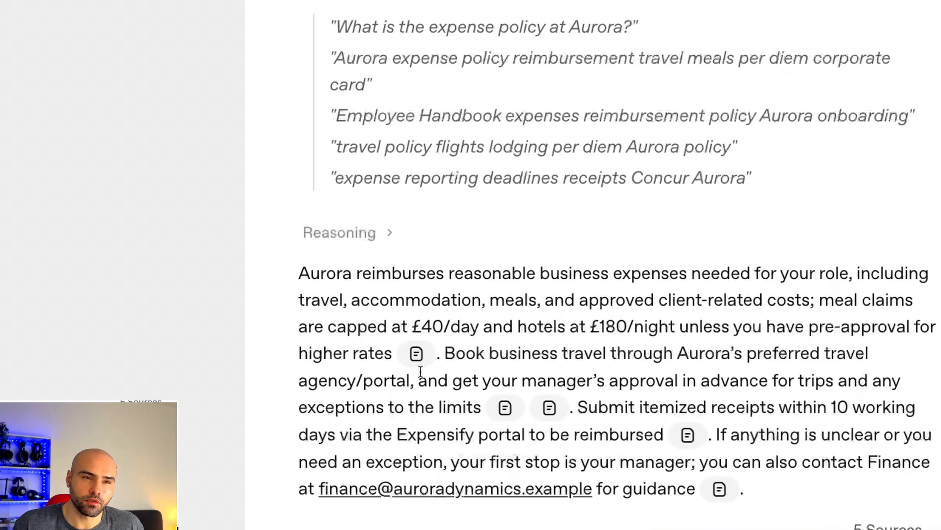
Inspect the source file behind the first citation in the agent's answer
mouse_move(418, 356)
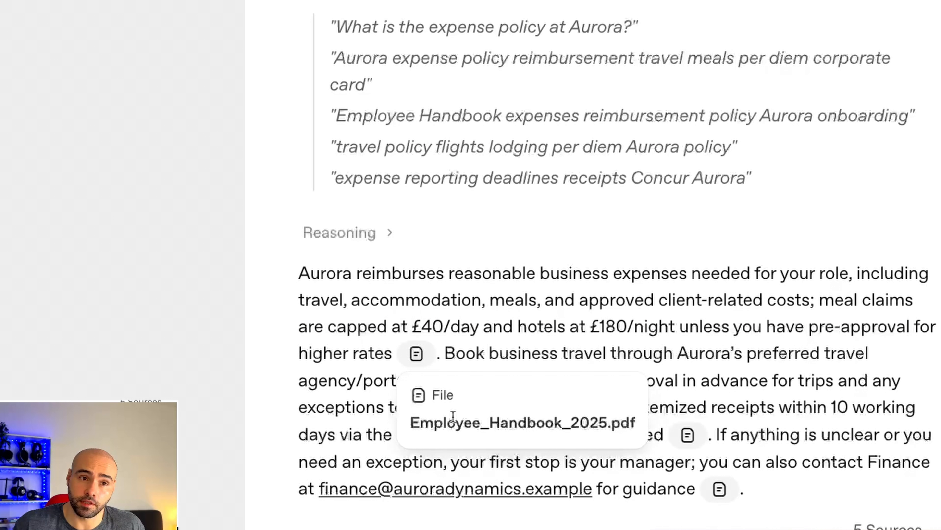
drag(456, 416, 611, 416)
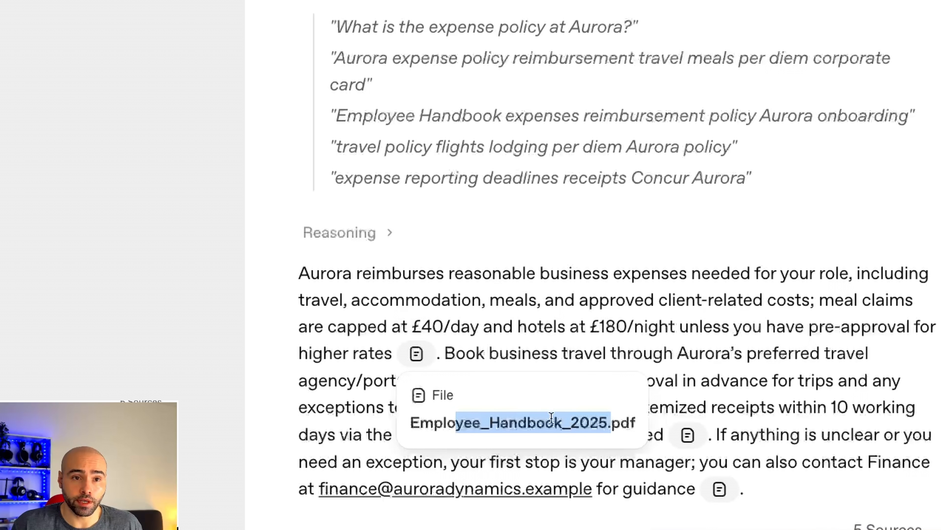
Switch to the other chat app window and ask "what is the expense policy"
key(super+Tab)
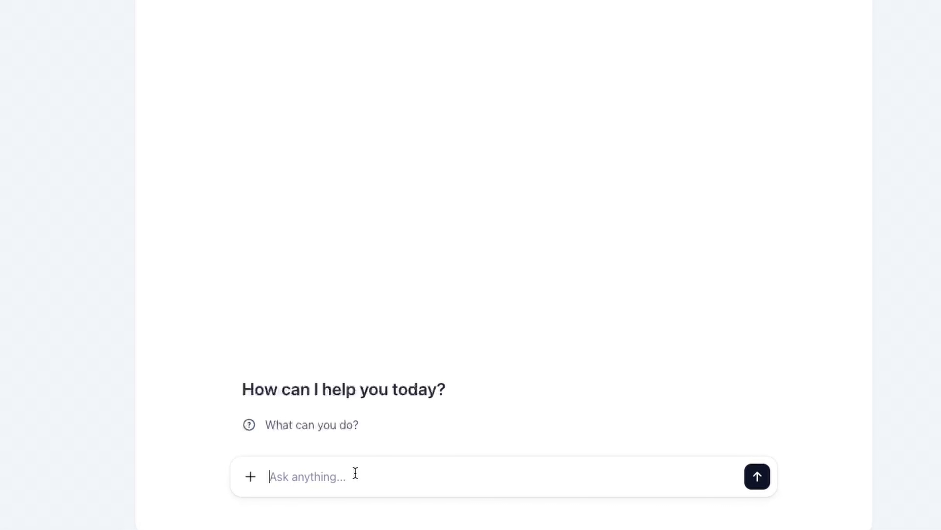
text(what)
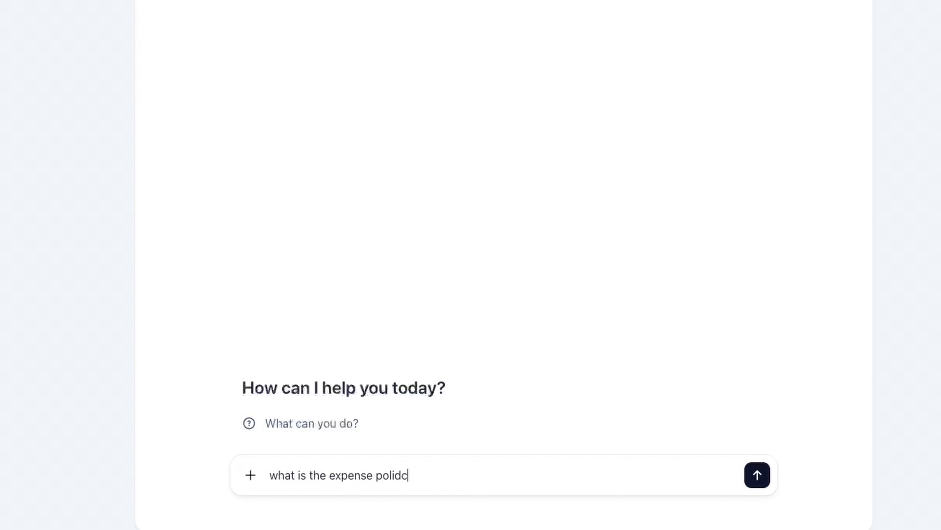
text( is the expense polic)
text(y)
key(Return)
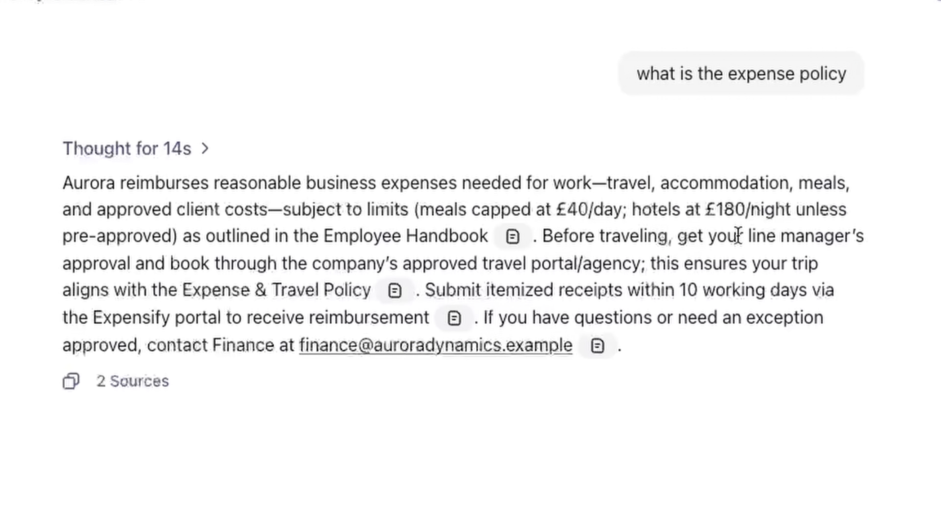